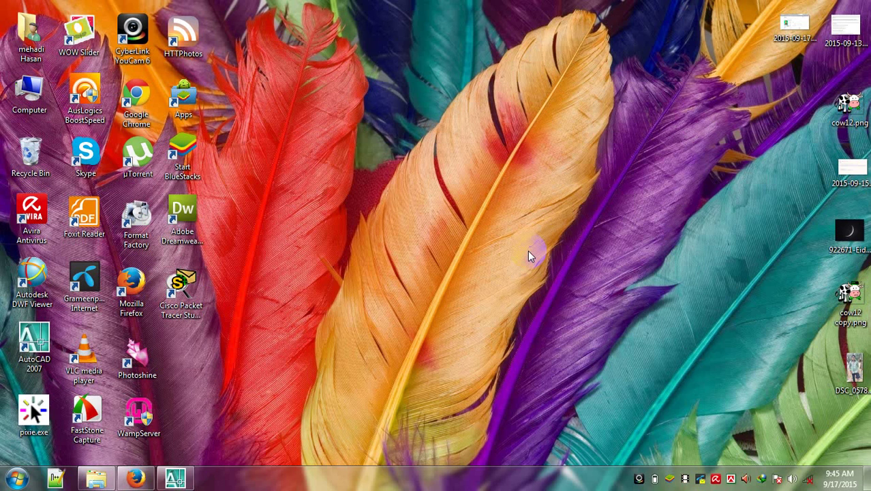
Step: Restore the AutoCAD 2007 window showing Drawing1.dwg from the taskbar
left_click(186, 479)
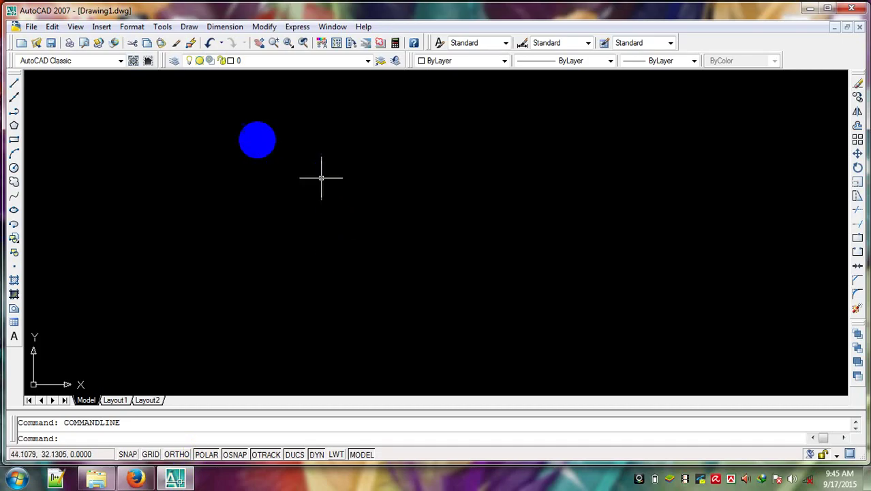
Step: Maximize the AutoCAD window and zoom the canvas out and back in
left_click(827, 9)
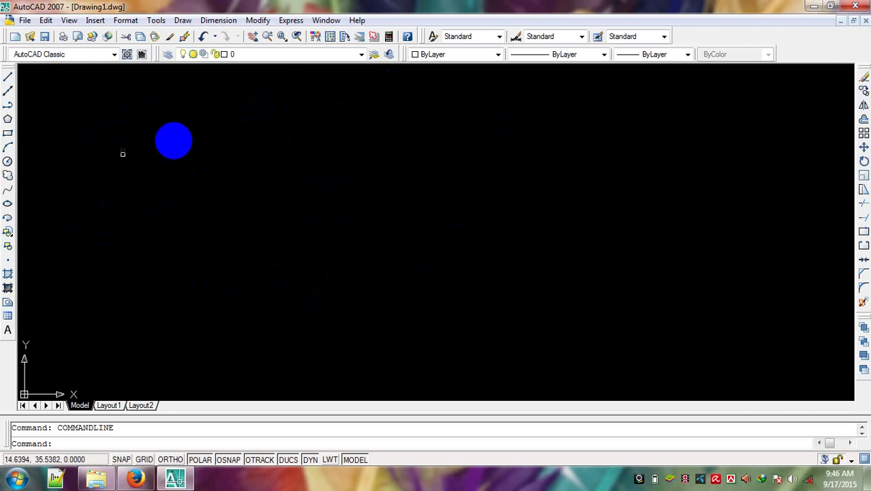
left_click(80, 51)
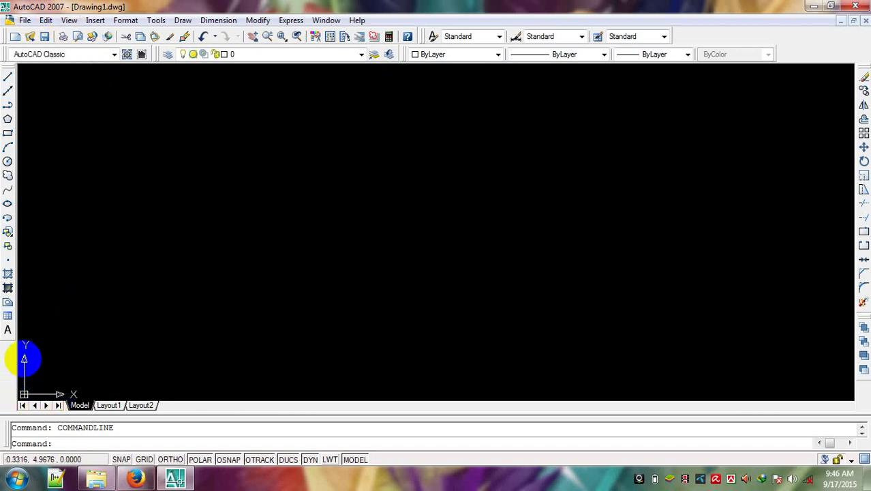
scroll(64, 356, "down", 3)
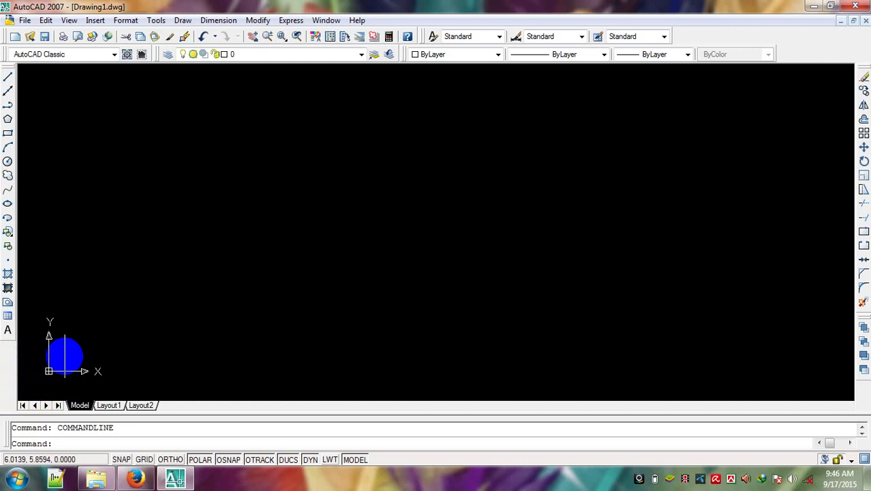
scroll(64, 356, "up", 2)
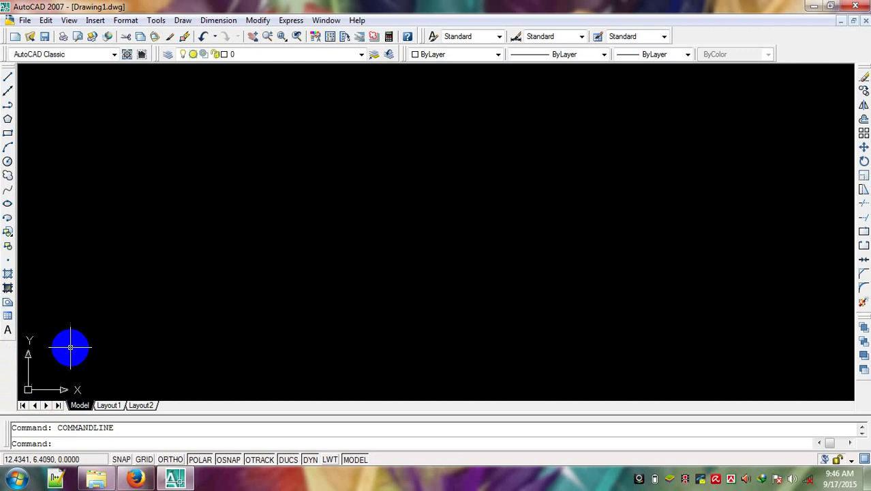
scroll(70, 348, "down", 1)
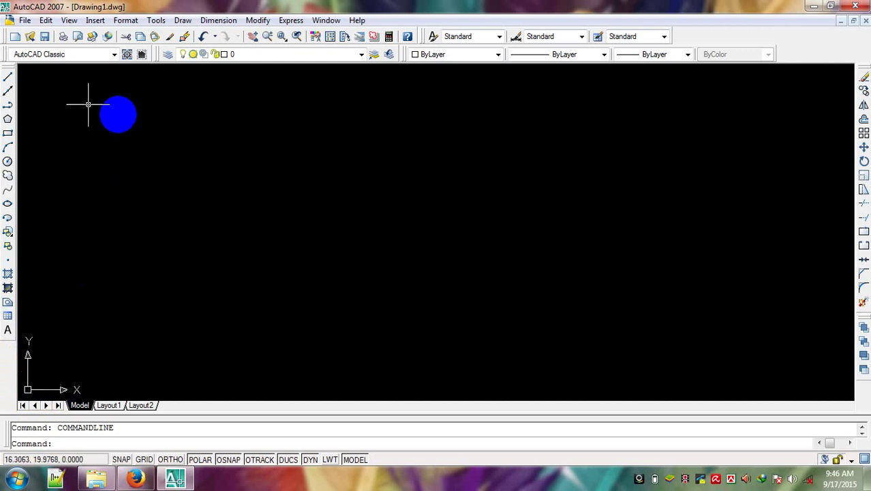
left_click(70, 21)
mouse_move(87, 294)
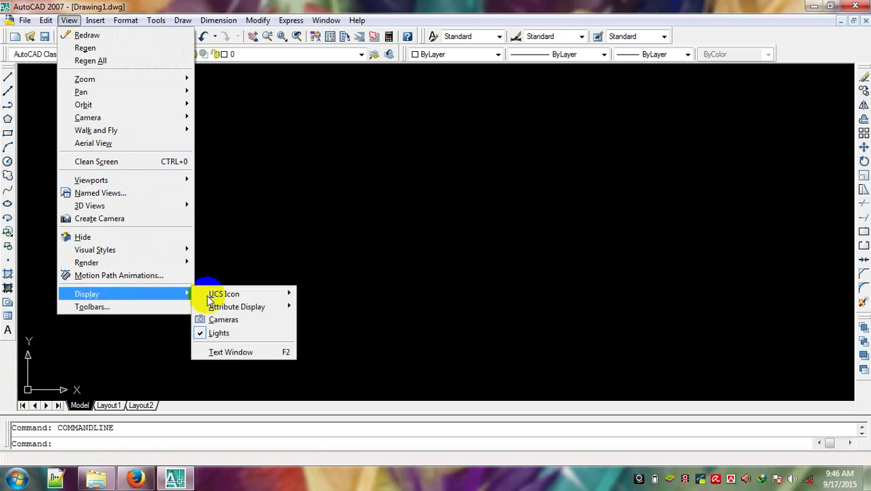
Step: Turn off the UCS icon's Origin option so it stays at the lower-left corner
left_click(228, 293)
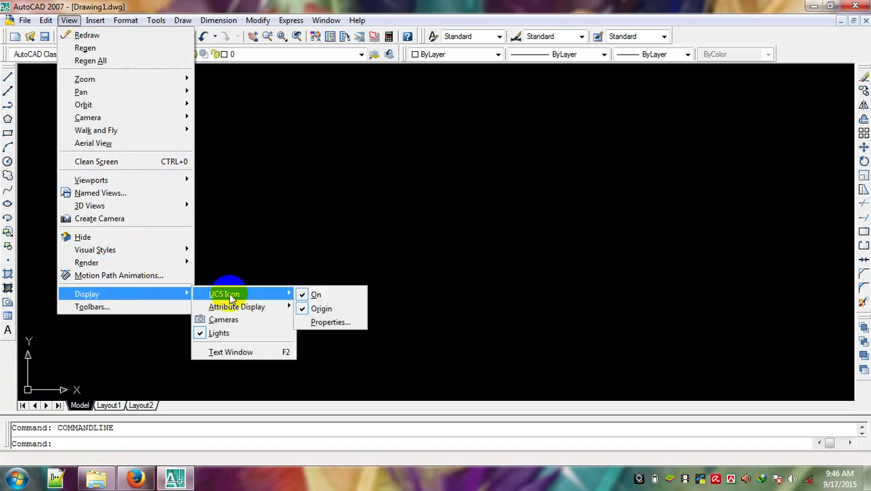
left_click(304, 310)
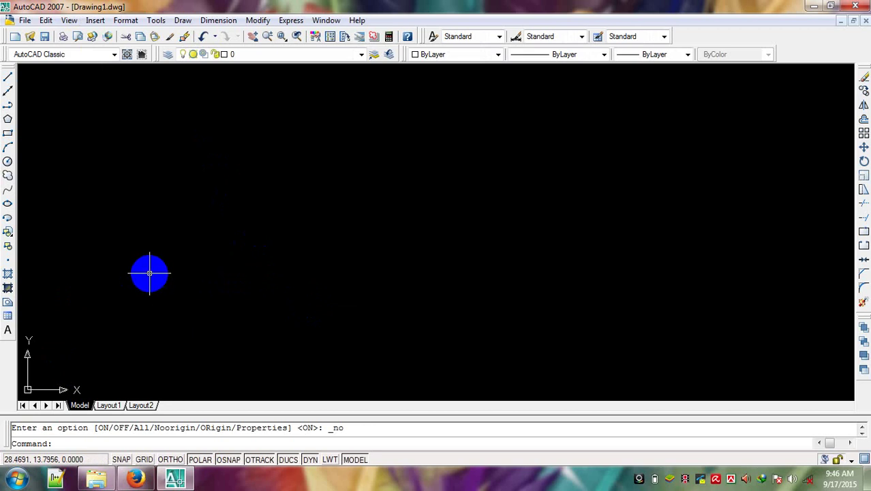
Step: Set the drawing length units to Engineering with 0'-0" precision
left_click(127, 20)
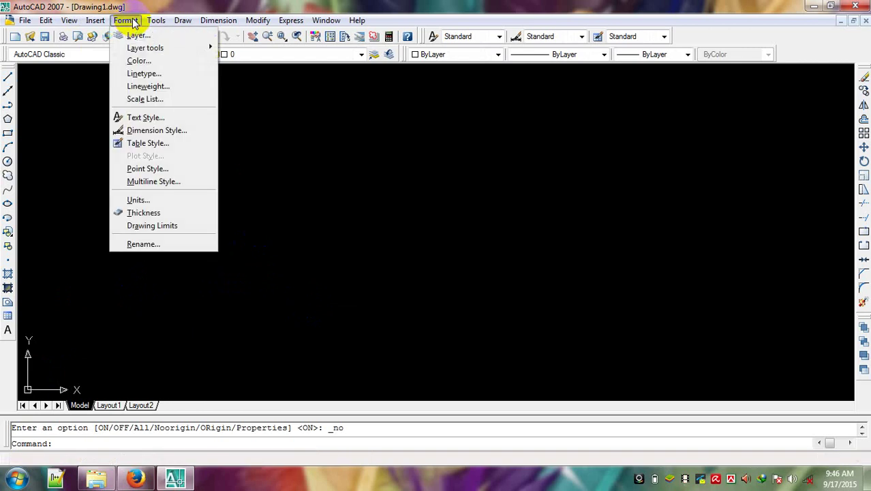
left_click(137, 200)
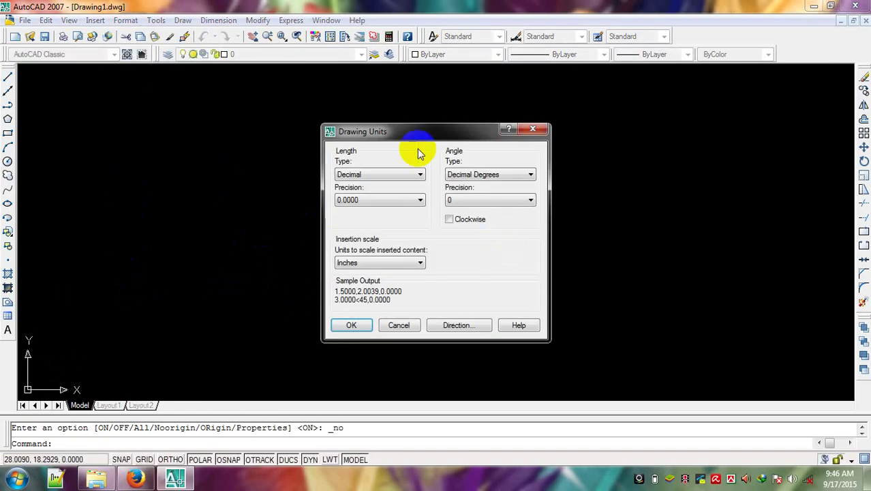
left_click_drag(422, 139, 385, 100)
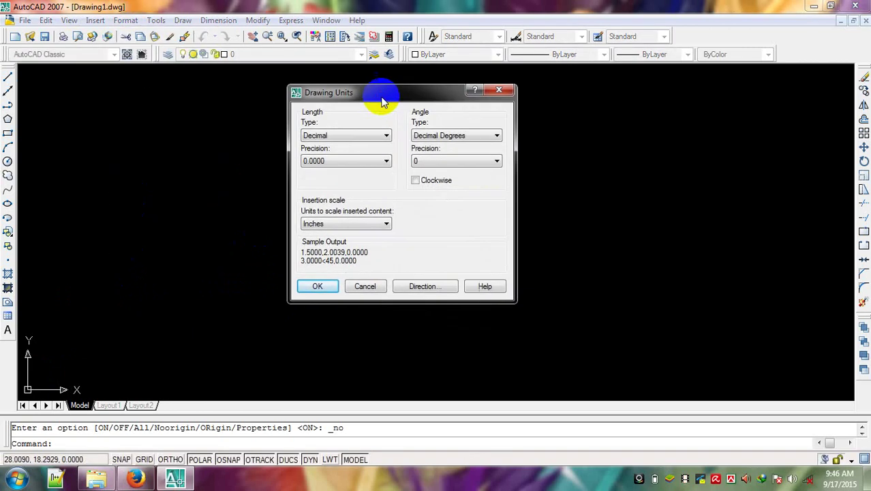
left_click(376, 136)
left_click(354, 163)
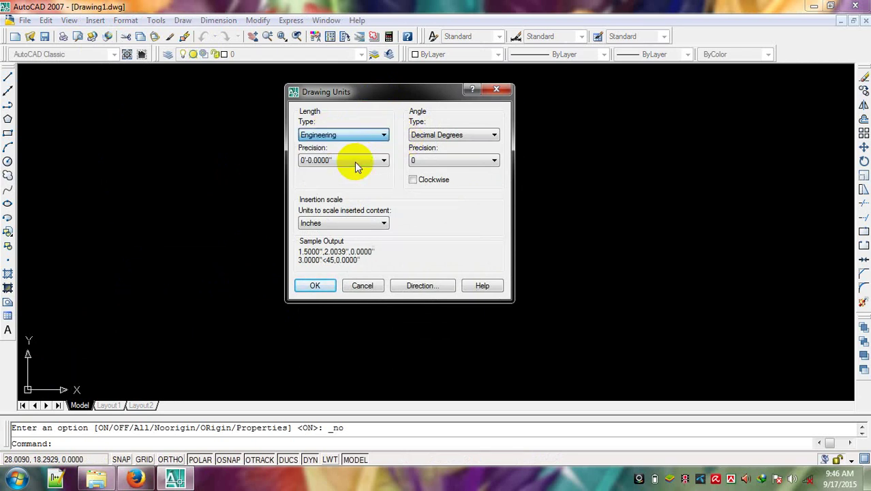
left_click(368, 161)
left_click(346, 172)
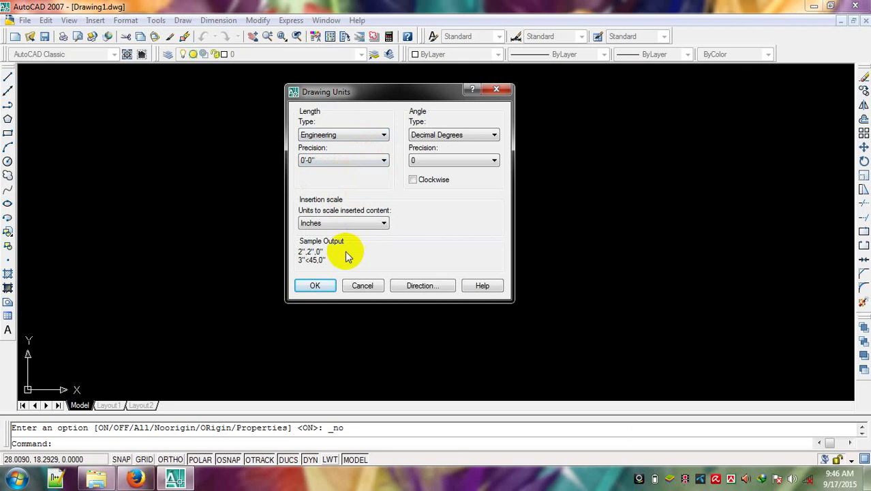
left_click(328, 289)
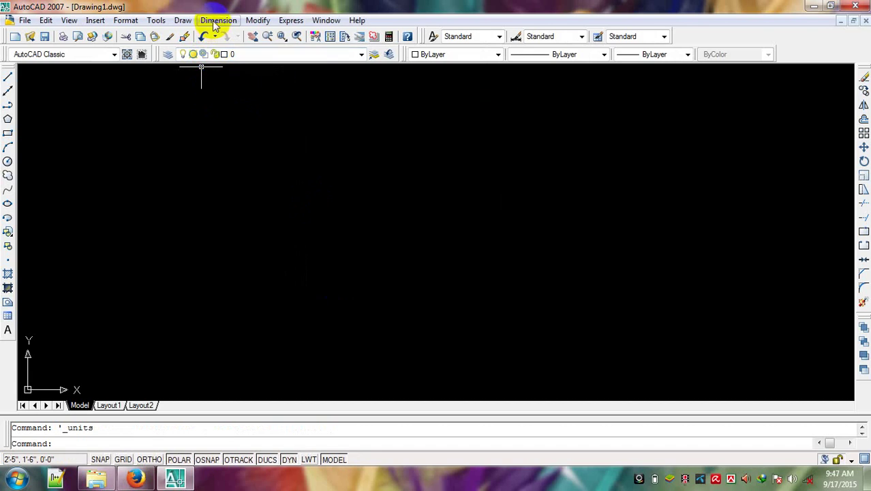
Step: Open the Dimension Style Manager and start modifying the Standard style
left_click(215, 23)
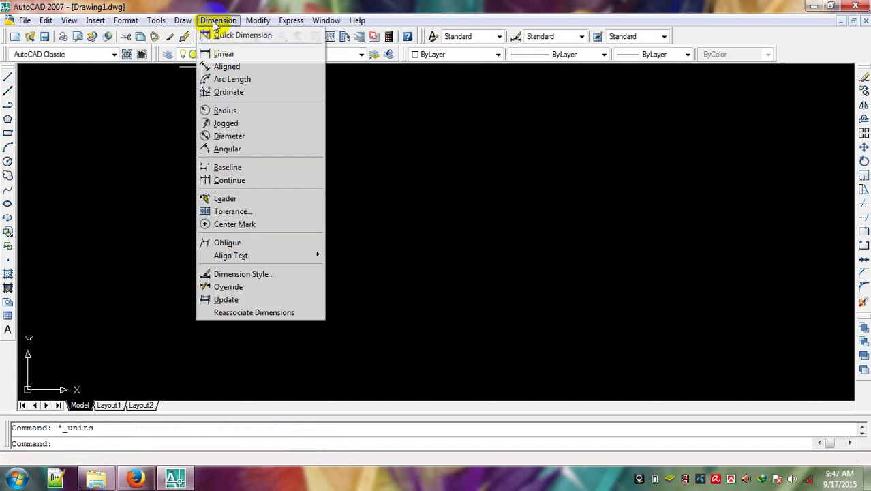
left_click(259, 274)
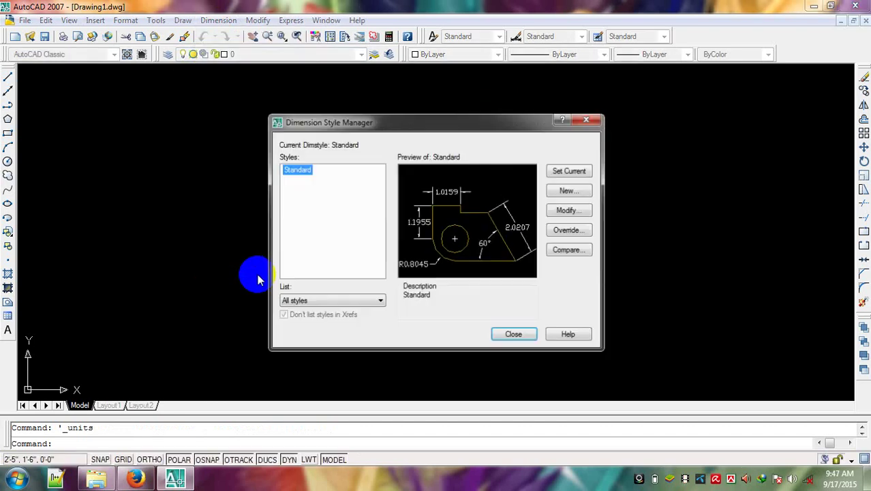
mouse_move(455, 125)
left_mouse_down()
mouse_move(419, 86)
mouse_move(395, 95)
left_mouse_up()
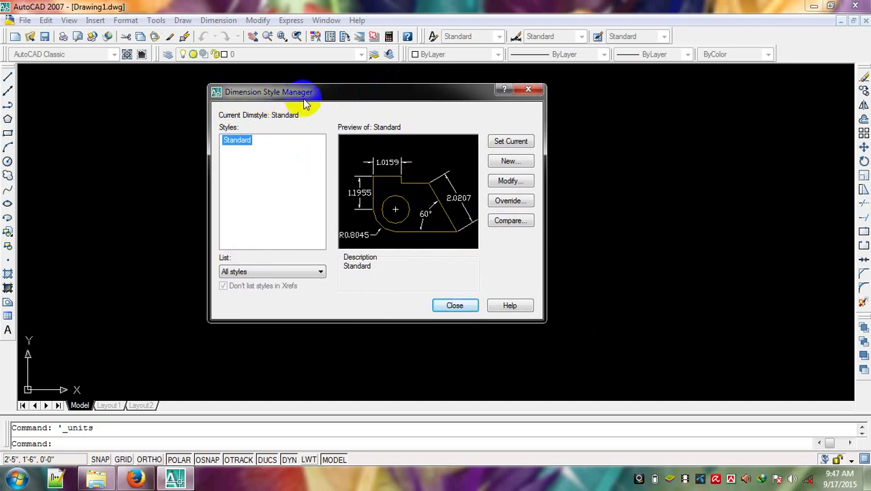
left_click(508, 183)
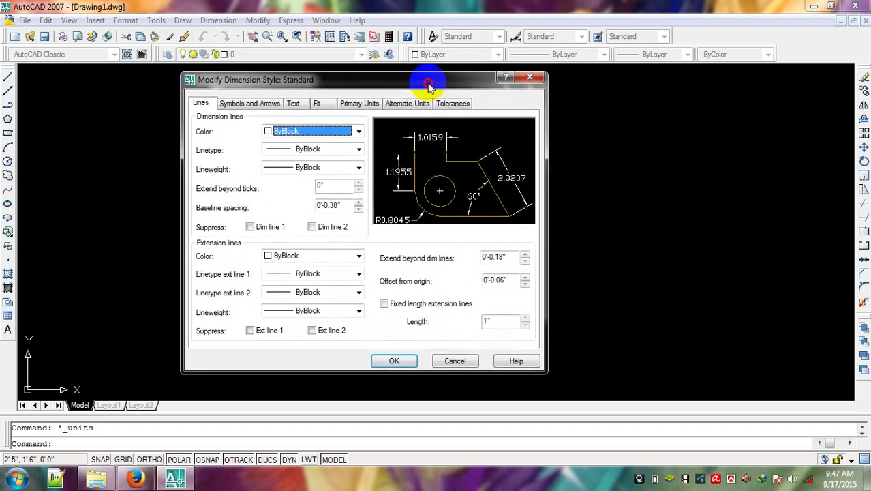
left_click_drag(439, 70, 431, 87)
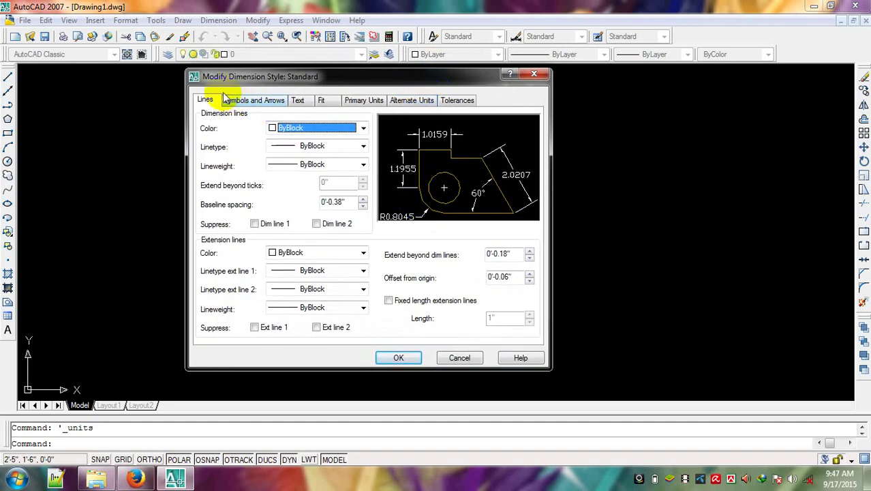
Step: Set the Standard style's primary units to Engineering with 0'-0" precision
left_click(324, 101)
left_click(300, 101)
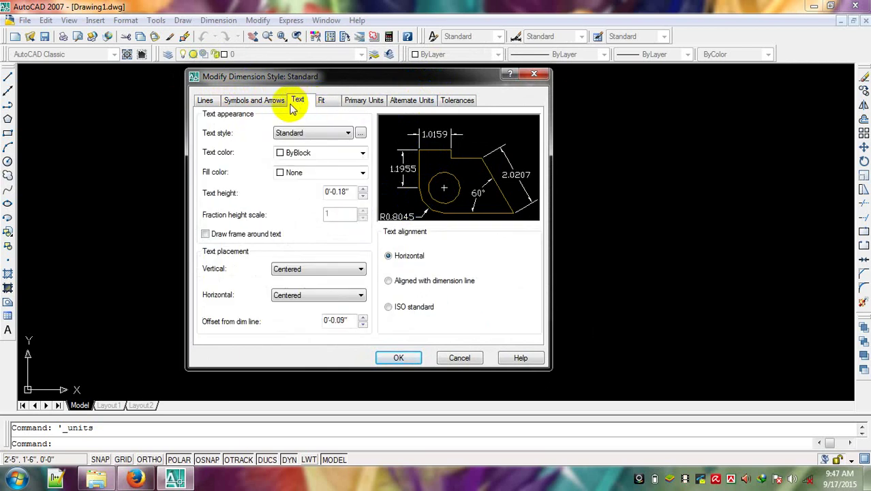
left_click(275, 103)
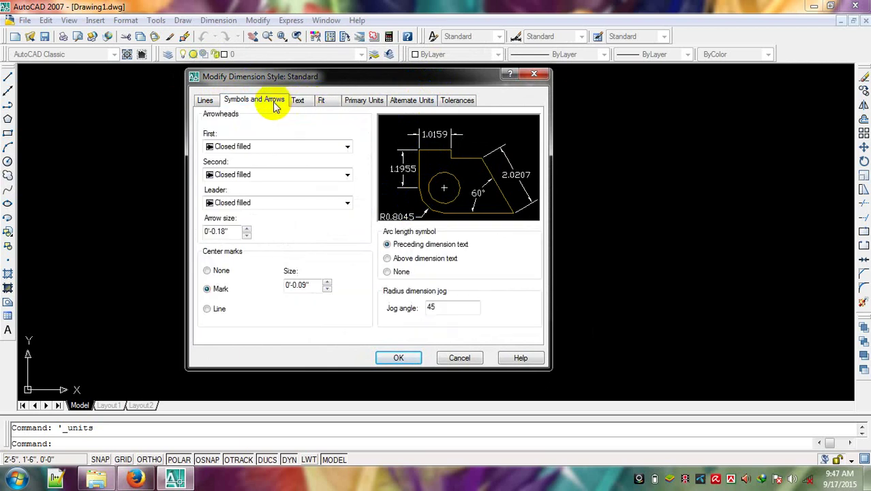
left_click(362, 100)
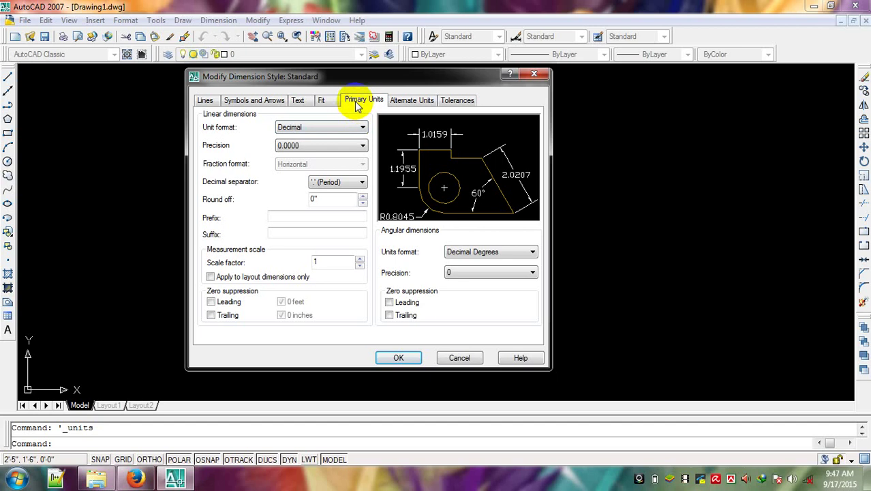
left_click(359, 133)
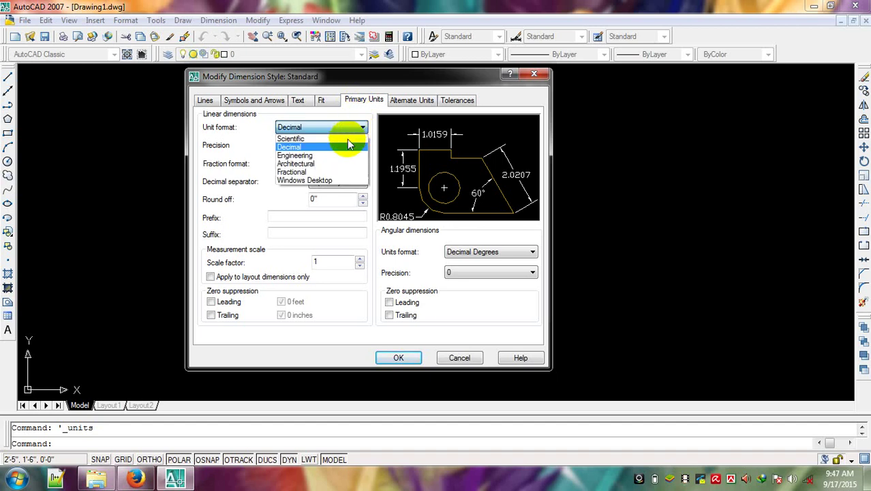
left_click(362, 129)
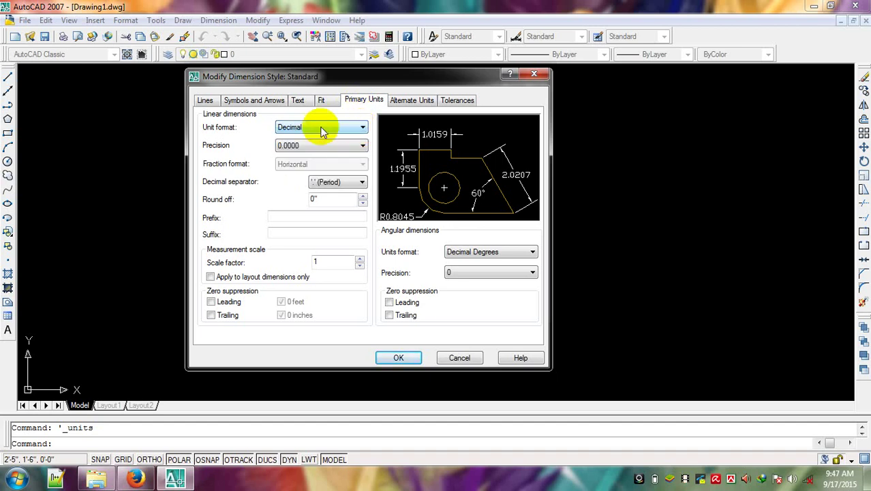
left_click(349, 128)
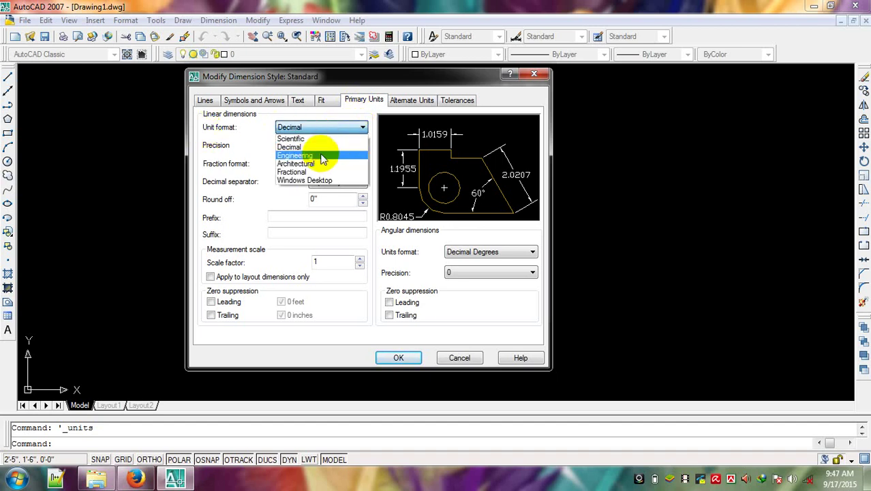
left_click(323, 157)
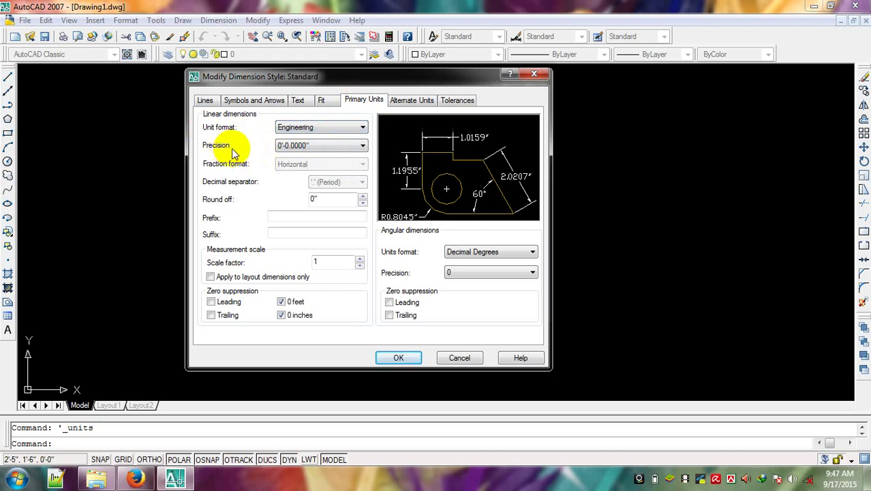
left_click(361, 145)
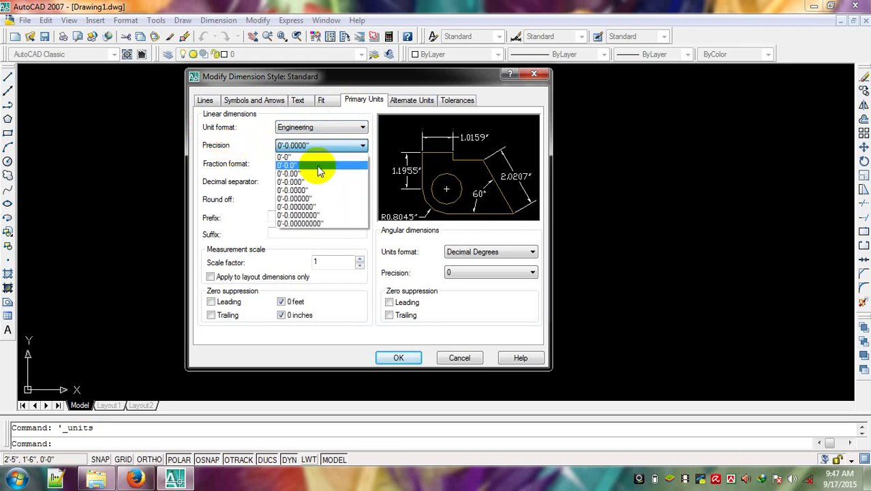
left_click(324, 157)
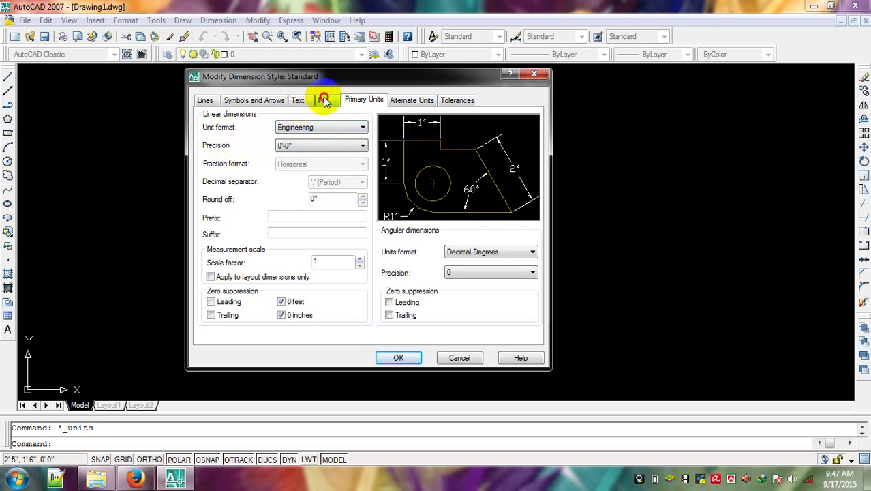
left_click(325, 100)
Step: Try red dimension text with a yellow background fill
left_click(298, 100)
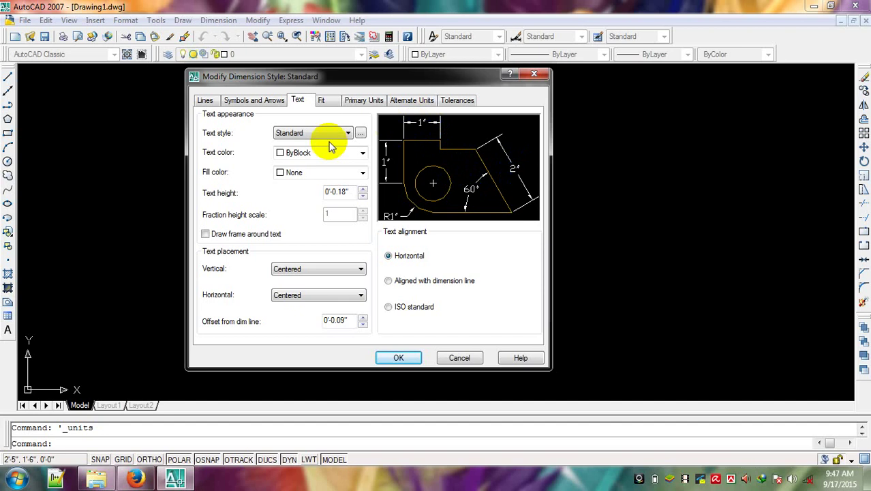
left_click(347, 157)
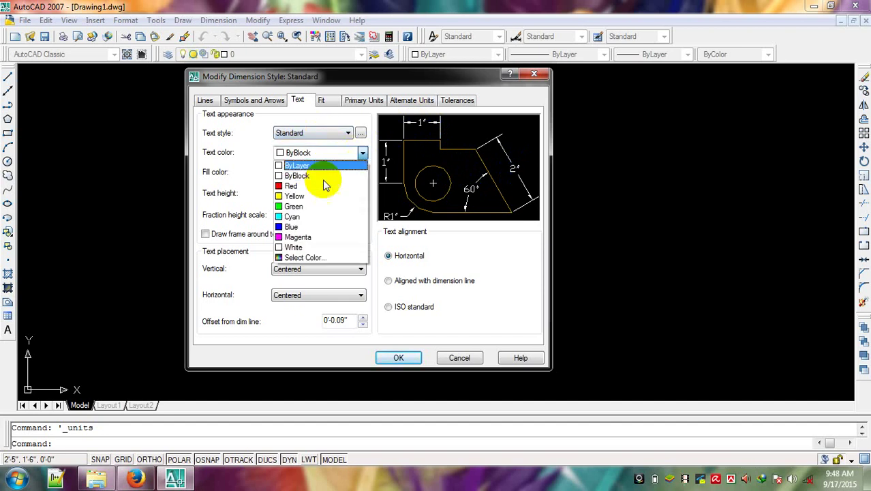
left_click(325, 184)
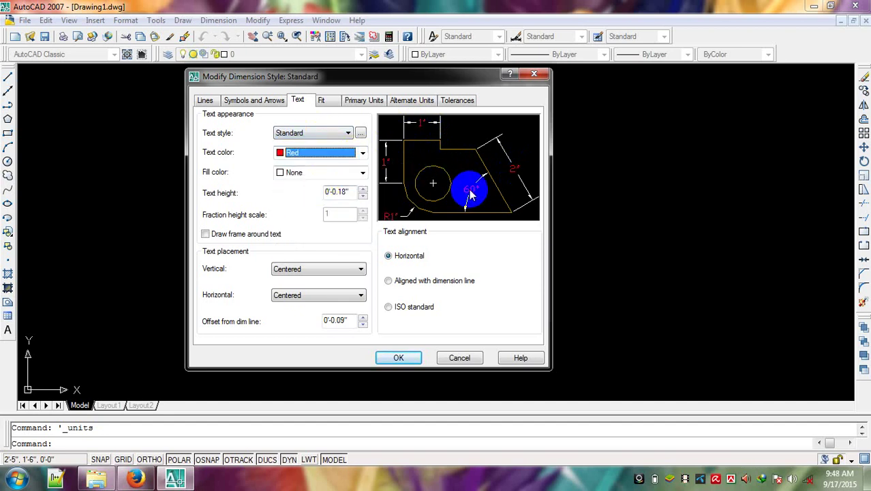
left_click(363, 172)
left_click(311, 235)
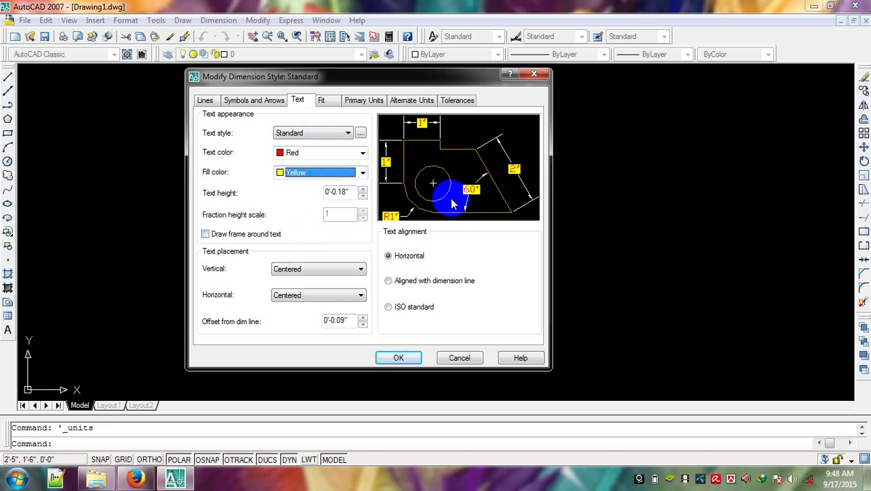
Step: Revert text to ByLayer colour with no fill and set text height to 0'-5.18"
left_click(363, 176)
left_click(351, 183)
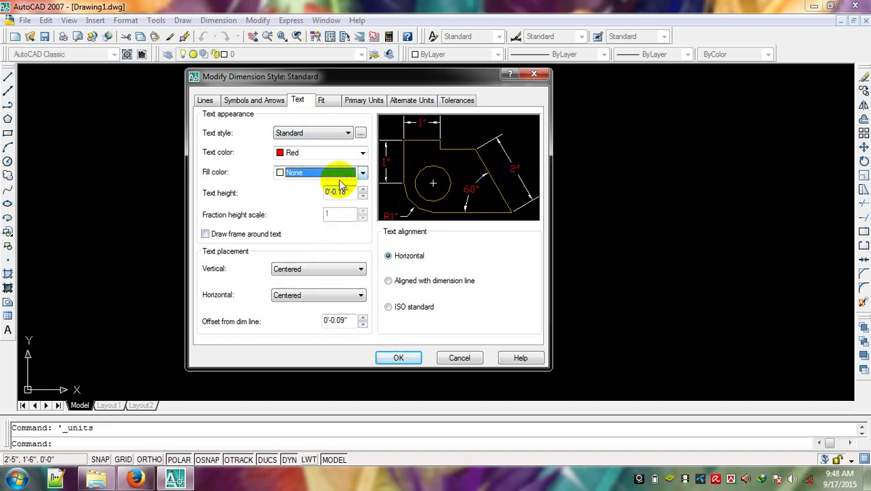
left_click(362, 152)
left_click(333, 165)
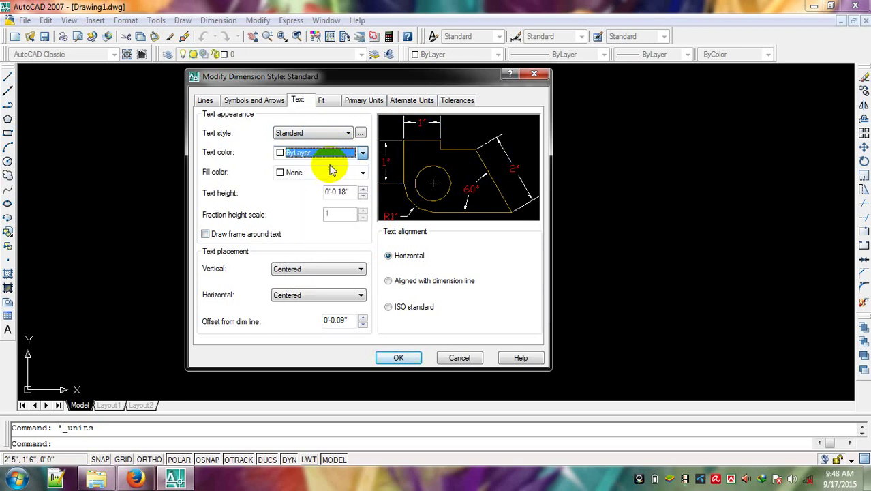
left_click(363, 189)
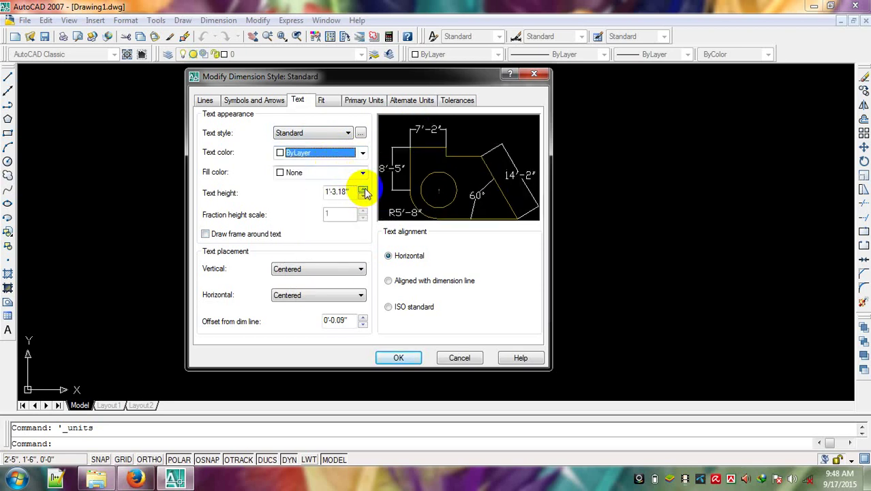
left_click(363, 189)
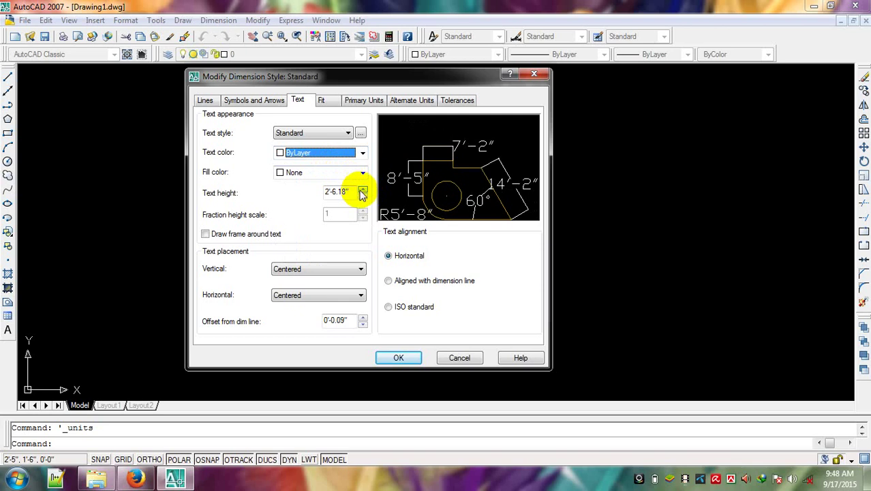
left_click(361, 197)
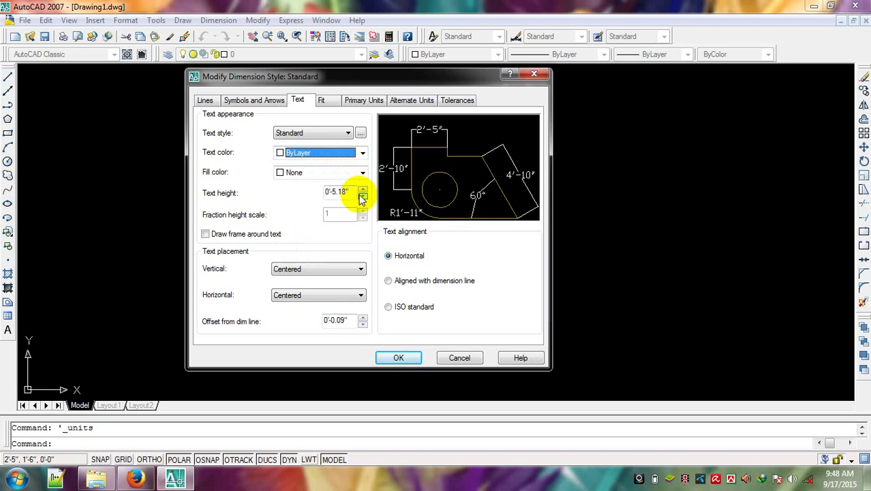
Step: Set the first, second and leader arrowheads to Architectural tick
left_click(247, 99)
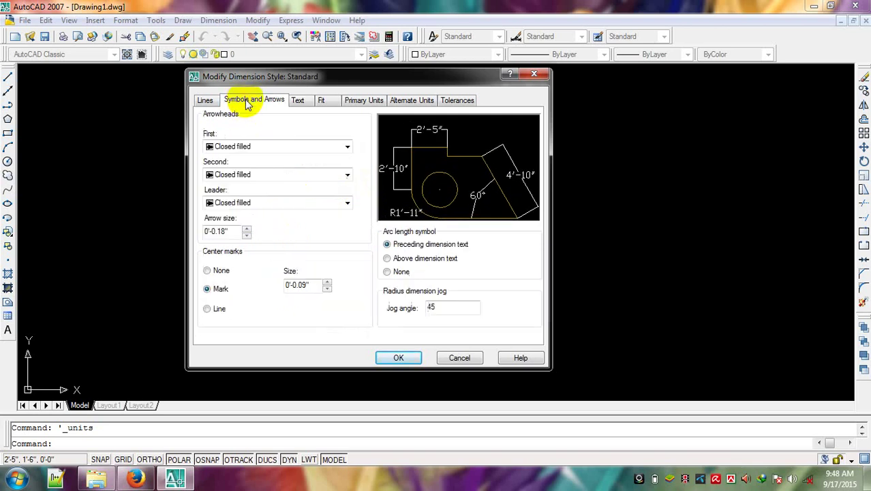
left_click(347, 147)
left_click(260, 198)
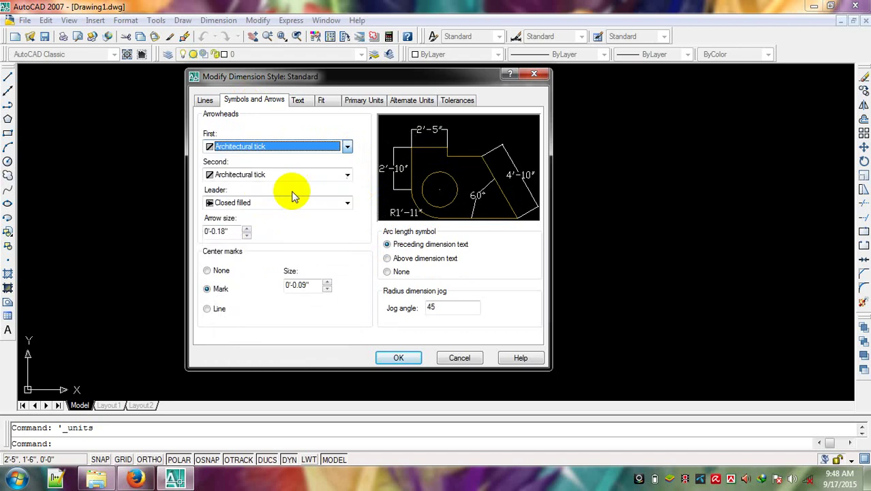
left_click(341, 175)
left_click(285, 227)
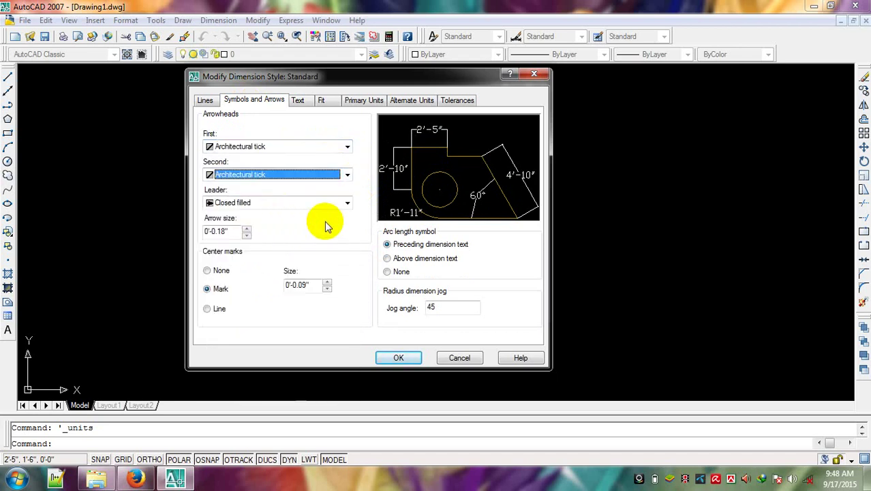
left_click(321, 203)
scroll(307, 232, "up", 1)
left_click(274, 250)
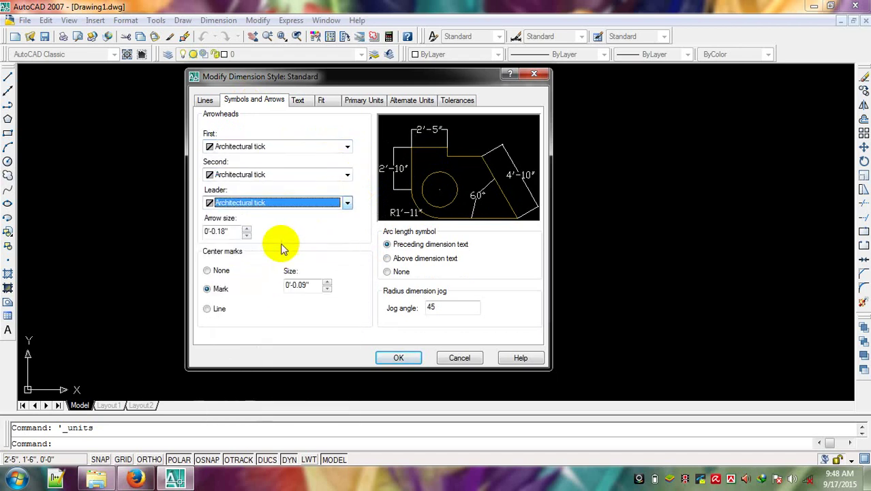
Step: Accept the modified Standard style and close the Dimension Style Manager
left_click(204, 100)
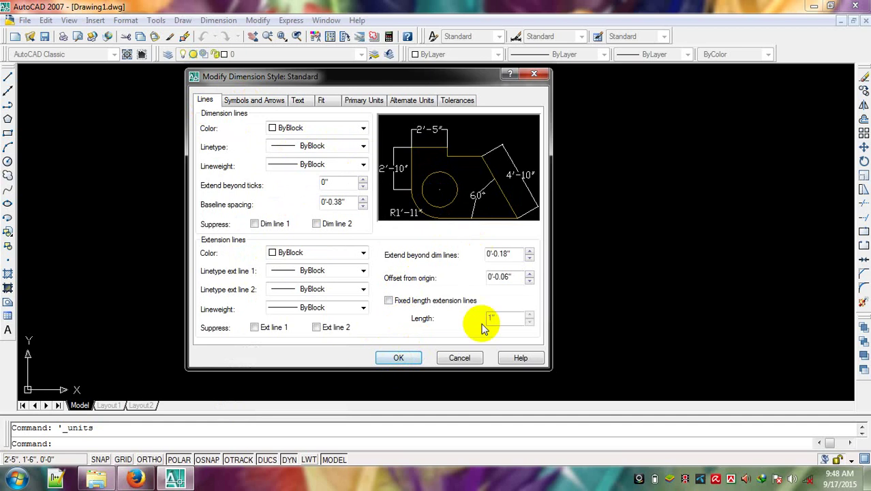
left_click(398, 358)
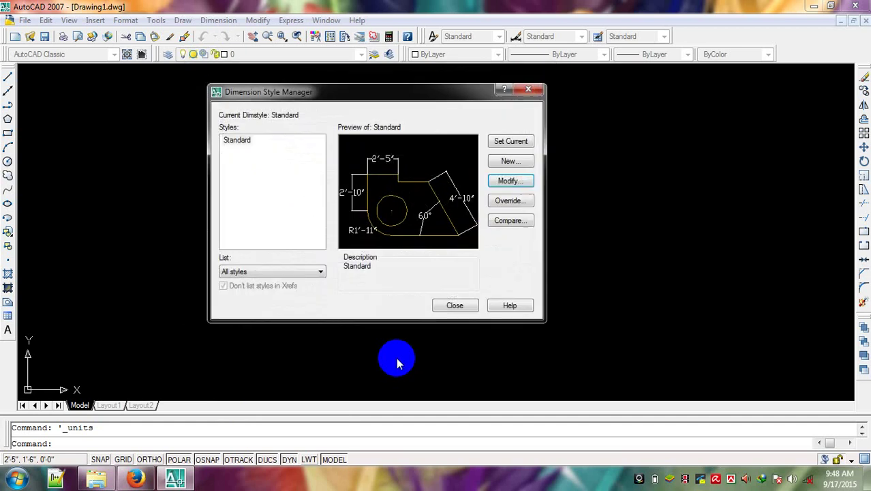
left_click(450, 304)
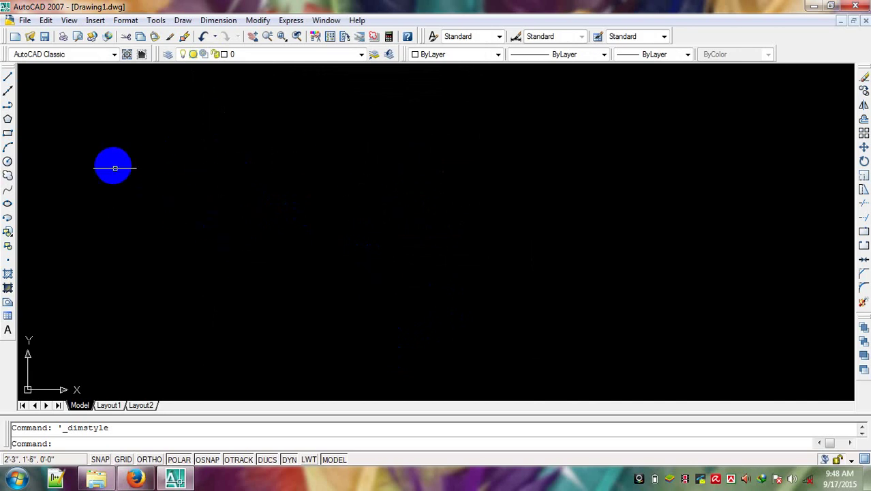
Step: Draw a two-segment test line in the drawing area
left_click(7, 77)
left_click(185, 134)
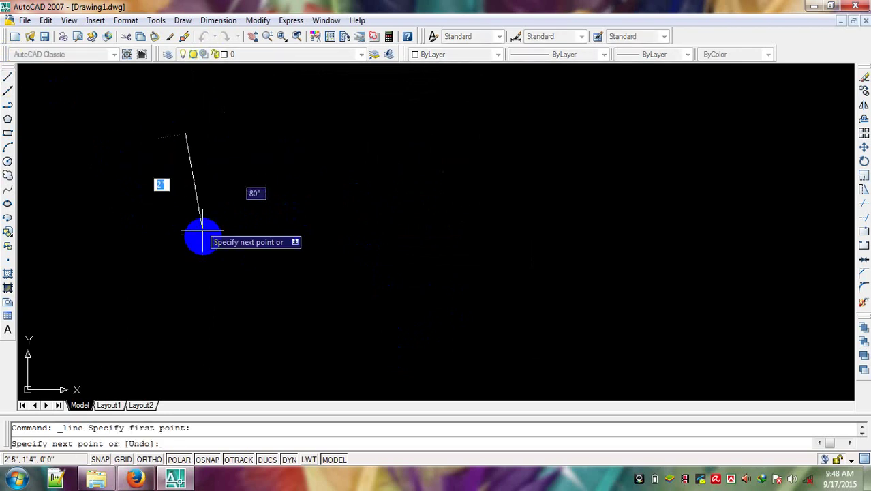
left_click(203, 237)
left_click(339, 270)
key("Escape")
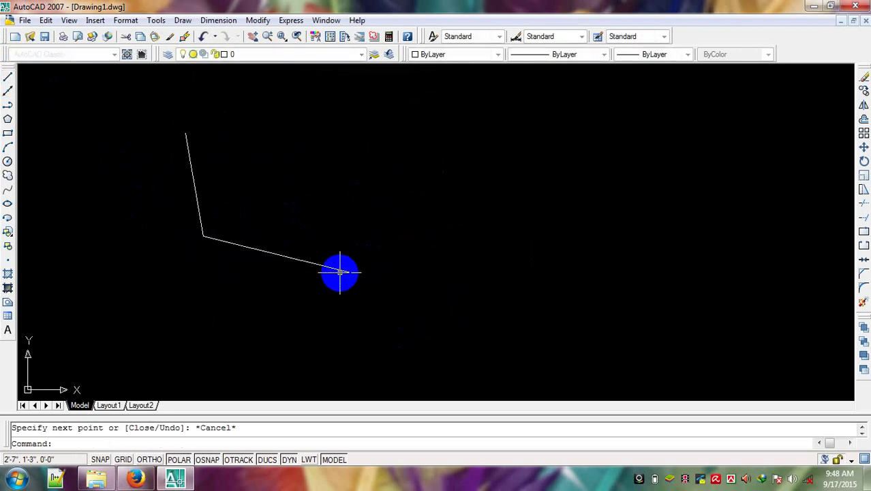
Step: Erase everything in the drawing and open the Options dialog
key("ctrl+a")
key("Delete")
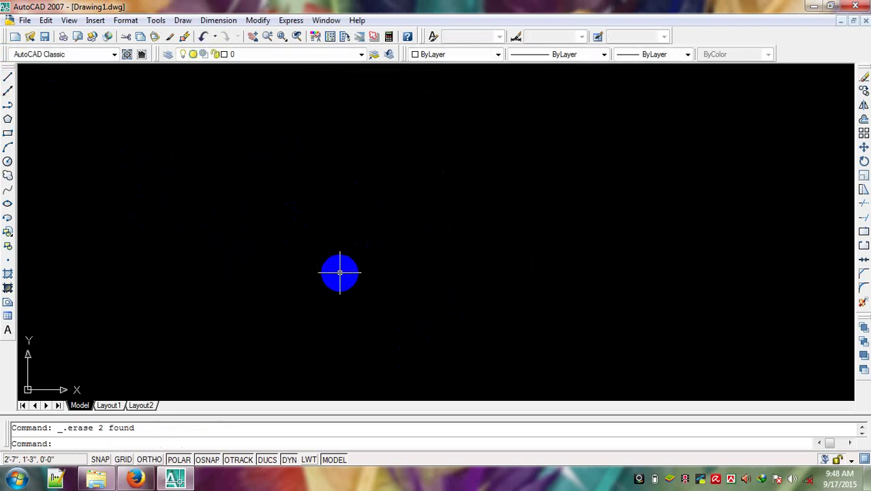
right_click(257, 145)
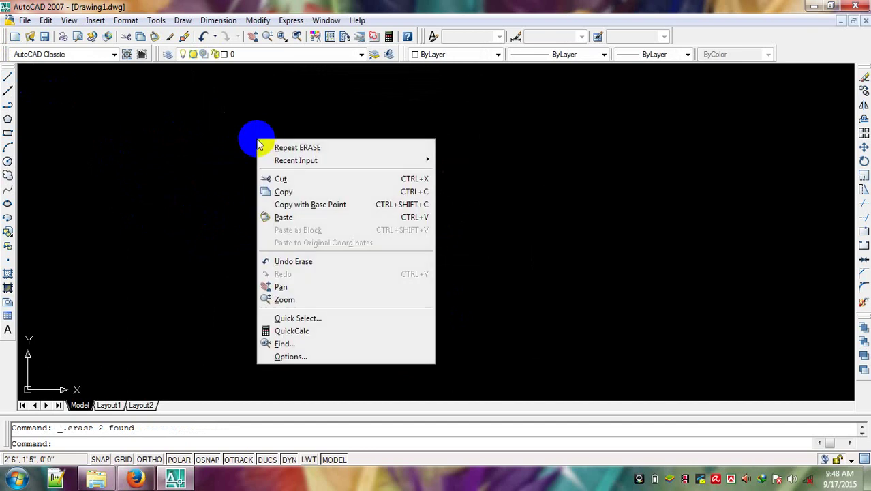
left_click(310, 357)
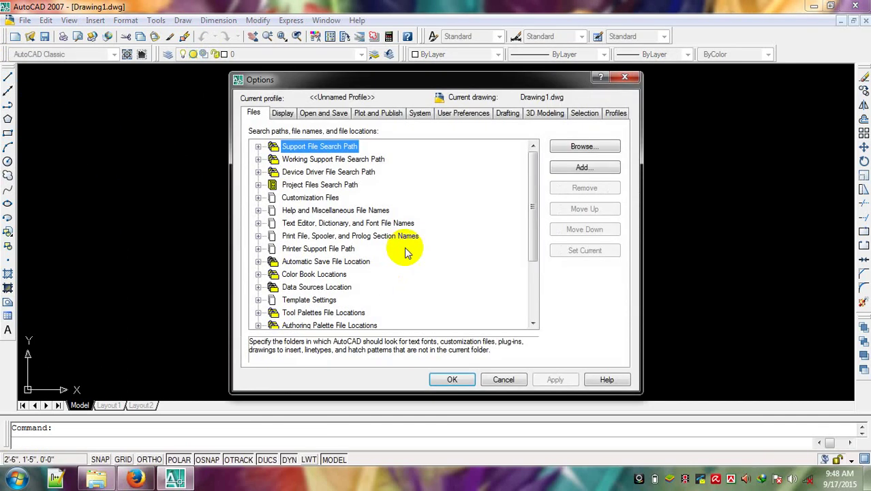
Step: Set crosshair size to 100 and maximize the pickbox and grip sizes
left_click(285, 114)
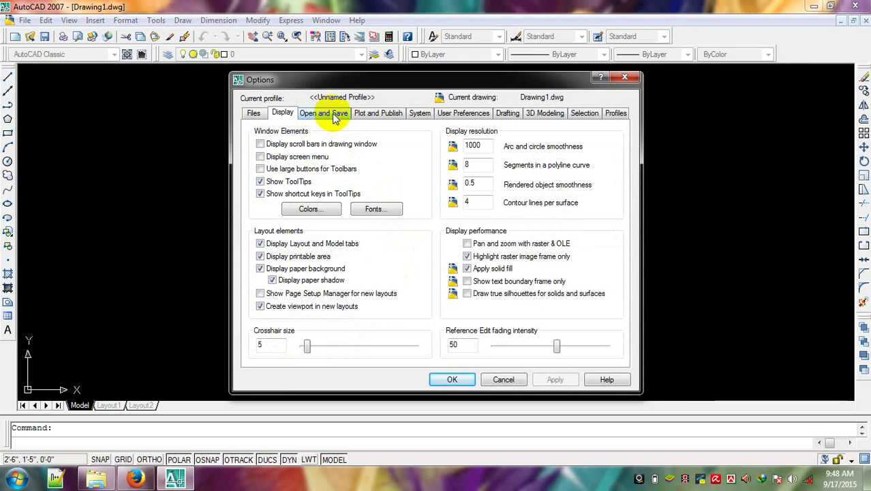
left_click(334, 116)
left_click(282, 113)
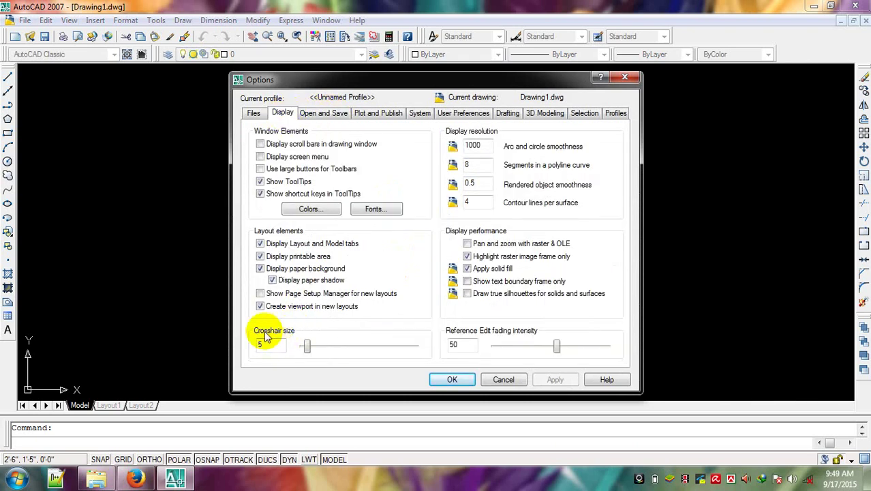
mouse_move(307, 350)
left_mouse_down()
mouse_move(315, 342)
mouse_move(491, 341)
left_mouse_up()
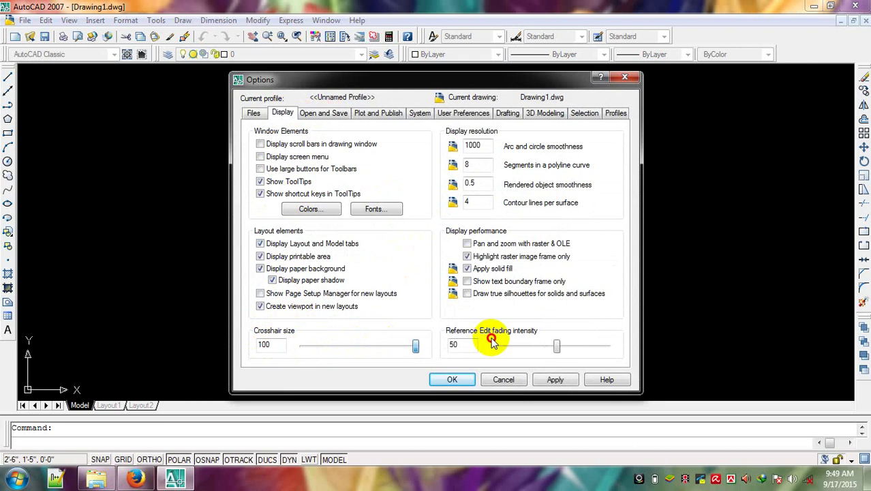
left_click(584, 113)
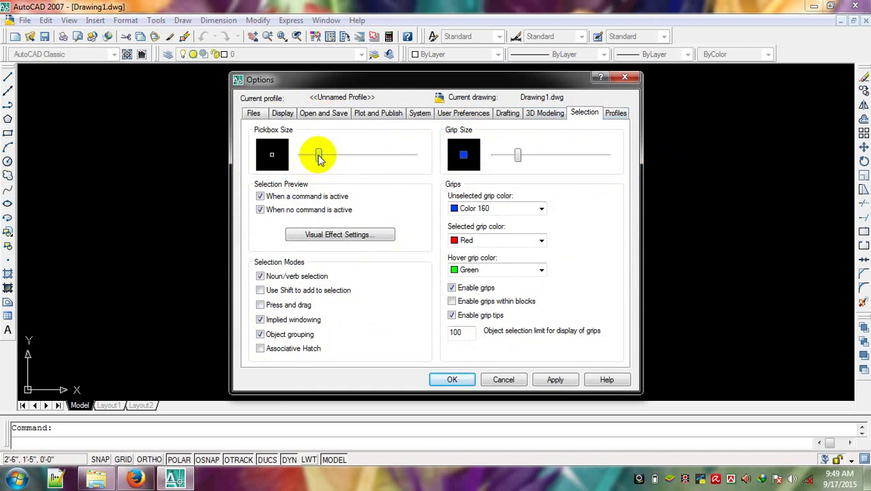
left_click_drag(319, 156, 414, 155)
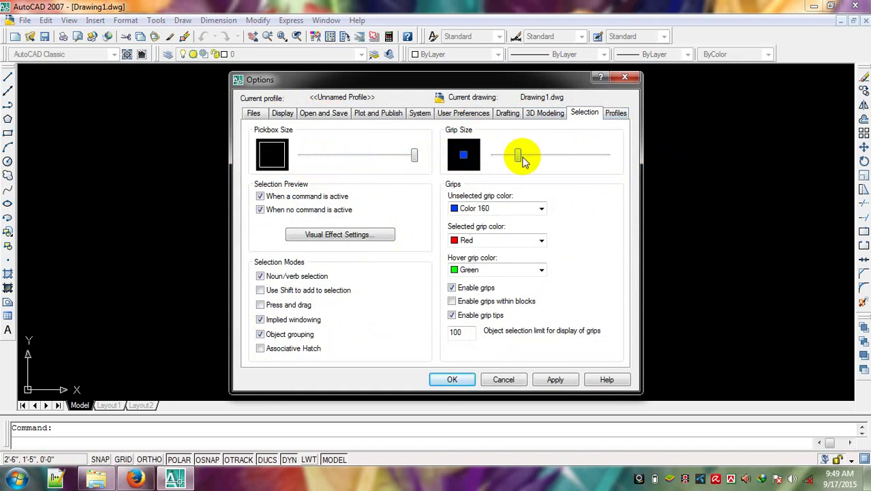
left_click_drag(522, 160, 607, 157)
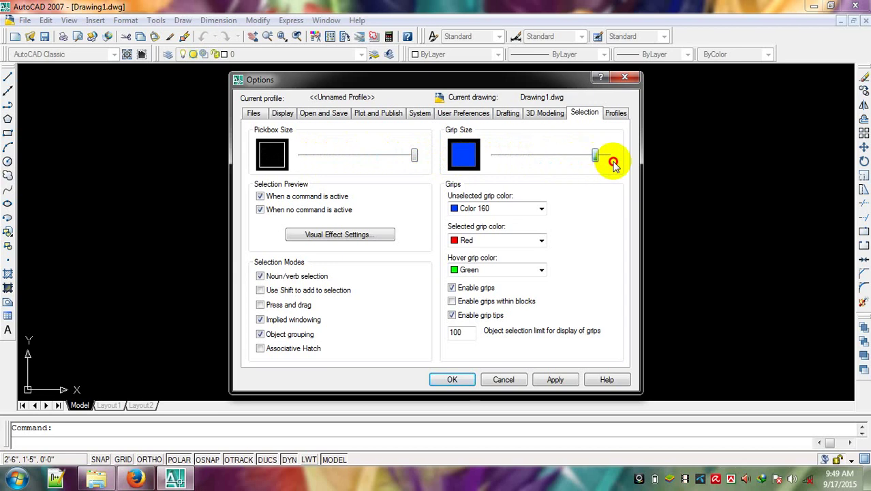
left_click(453, 385)
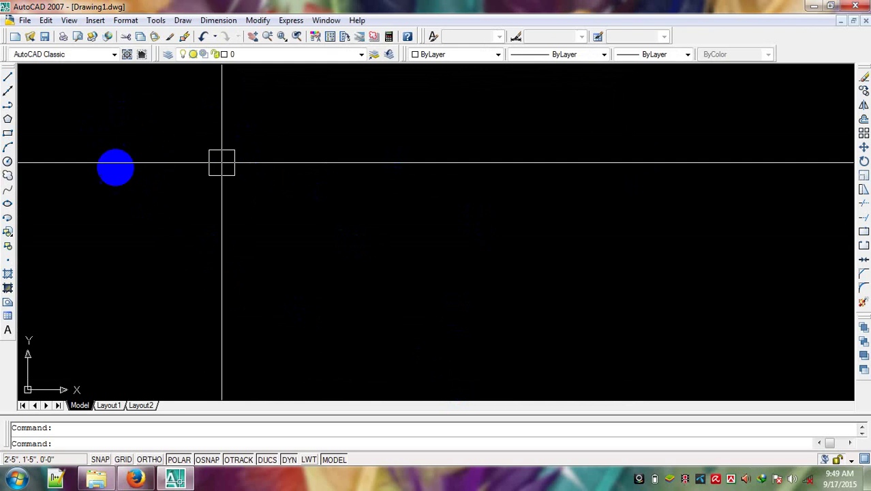
Step: Draw one horizontal line across the middle of the drawing area and adjust the zoom
left_click(9, 78)
left_click(188, 207)
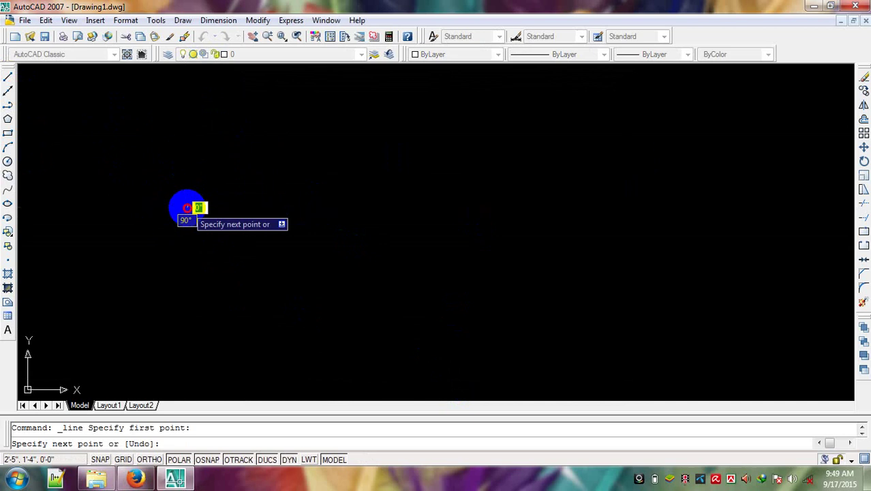
left_click(188, 207)
left_click(545, 207)
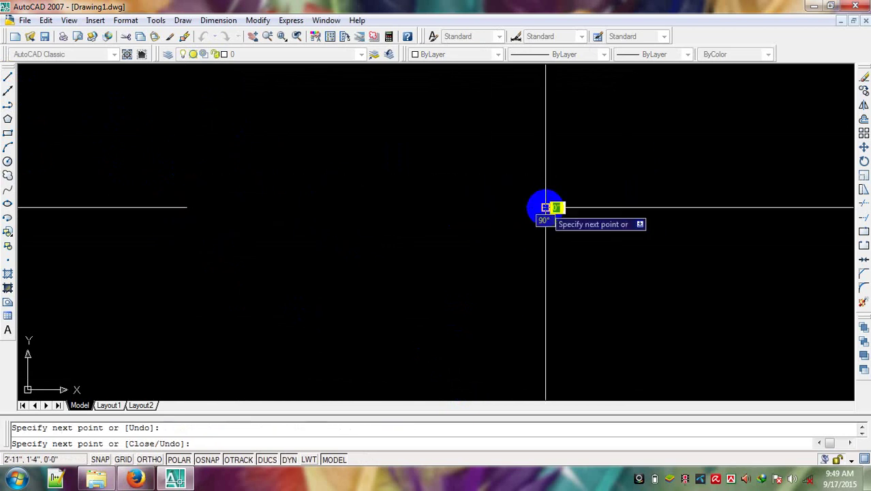
key("Escape")
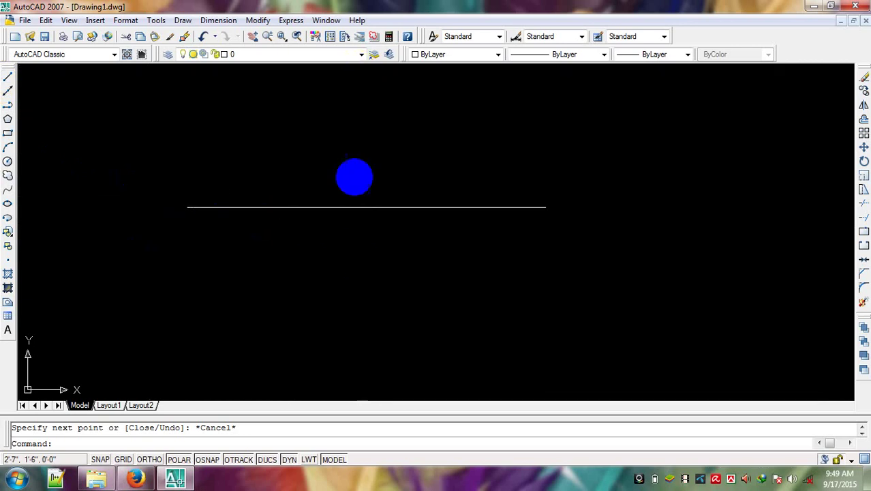
scroll(360, 204, "up", 5)
scroll(358, 236, "up", 3)
scroll(359, 236, "down", 3)
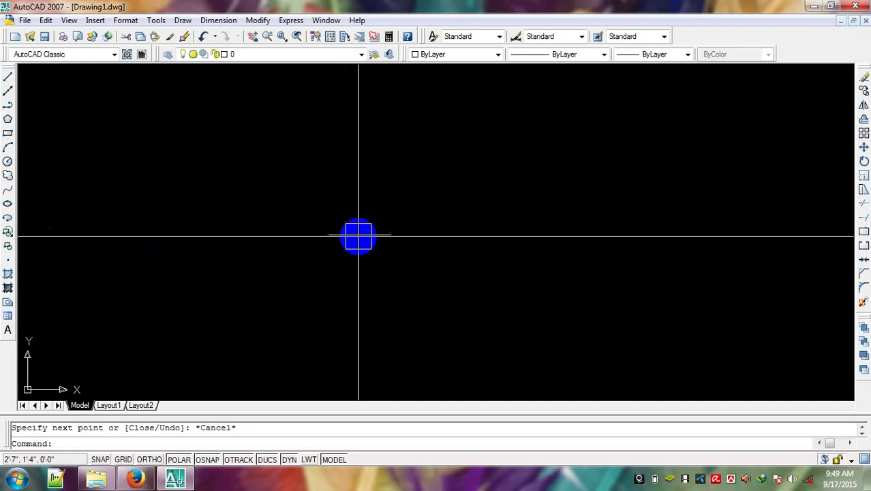
scroll(359, 236, "up", 5)
scroll(338, 241, "up", 3)
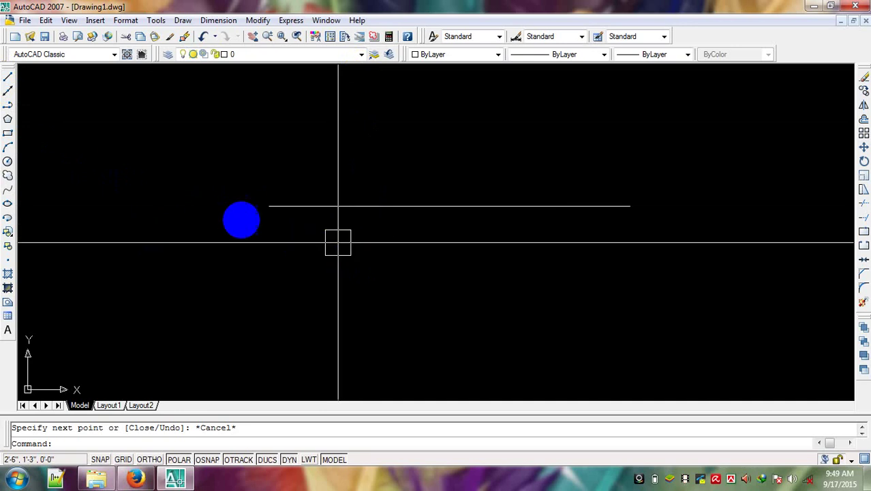
left_click(7, 77)
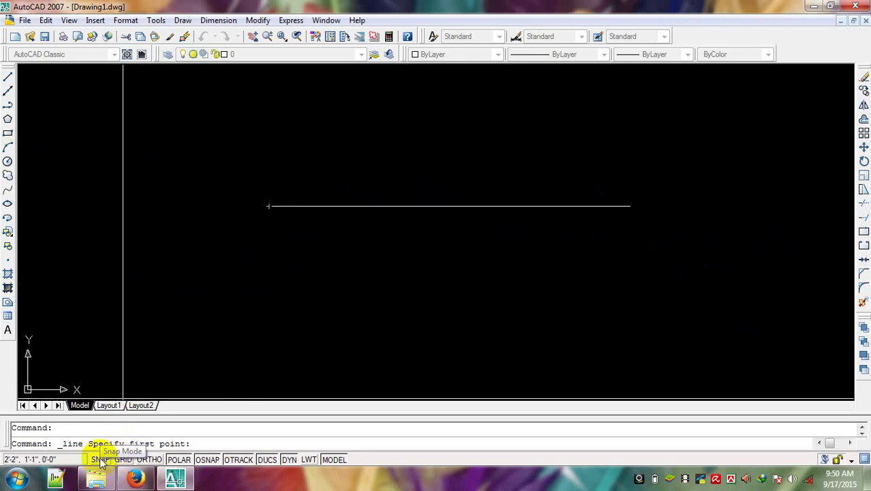
Step: Enable all object snap modes in Drafting Settings via Select All, then confirm with OK
right_click(101, 462)
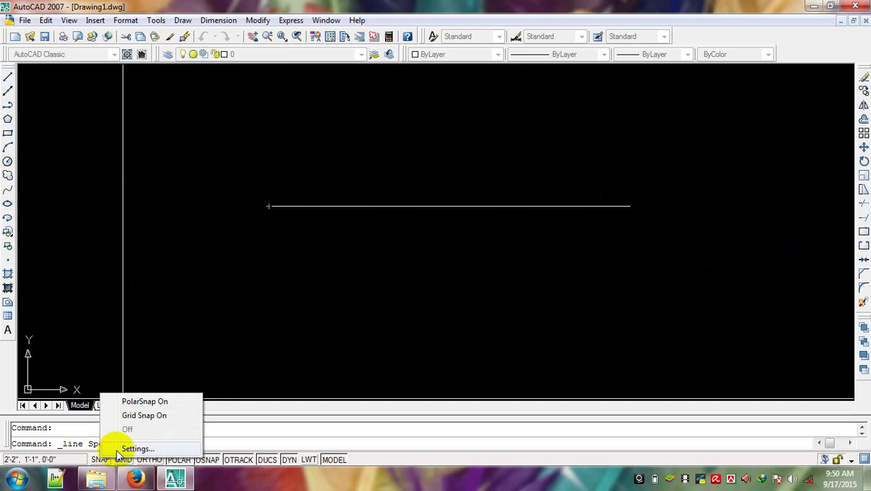
left_click(129, 449)
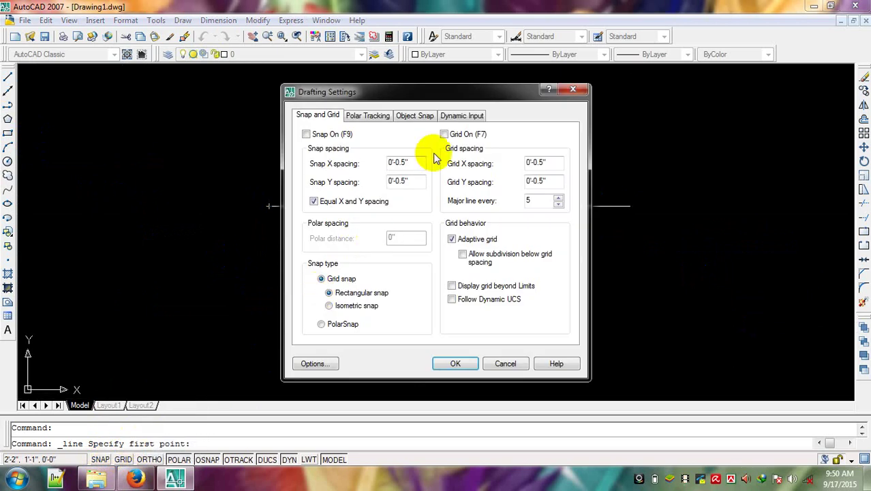
left_click(461, 116)
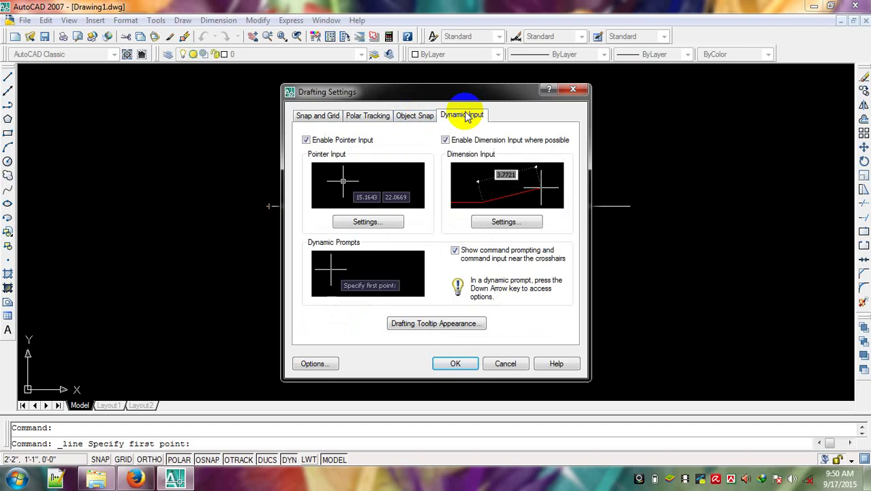
left_click(428, 120)
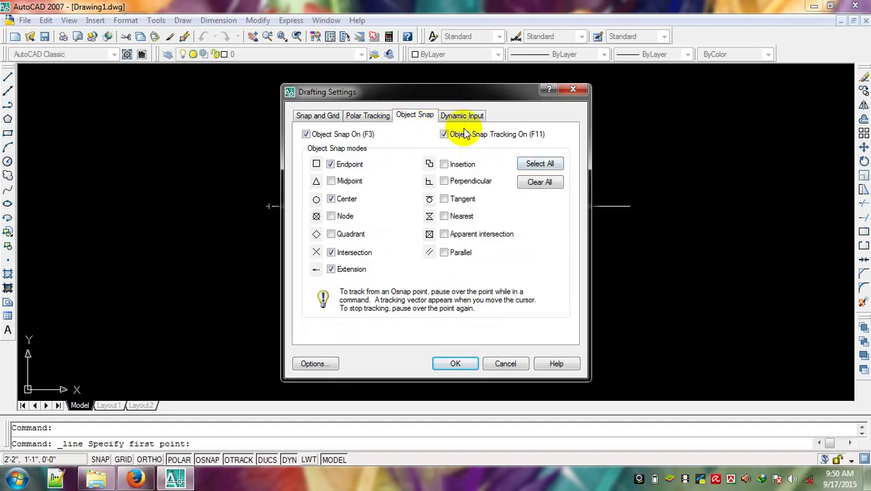
left_click(533, 167)
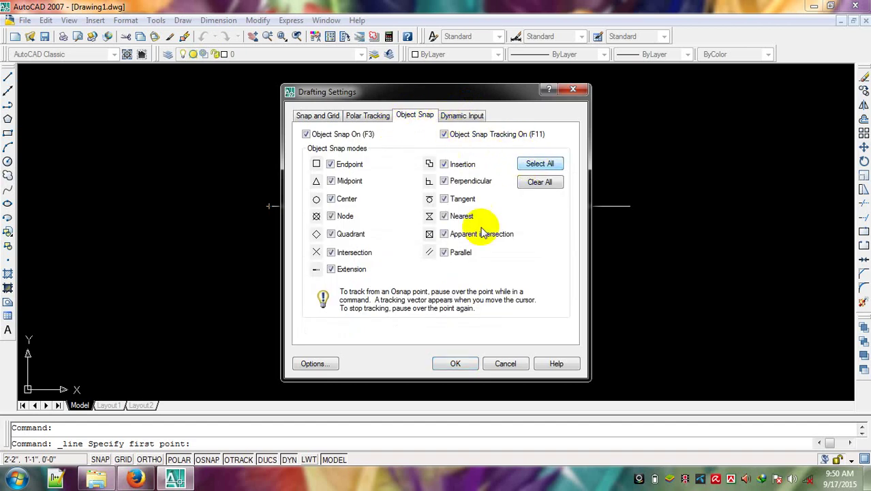
left_click(447, 362)
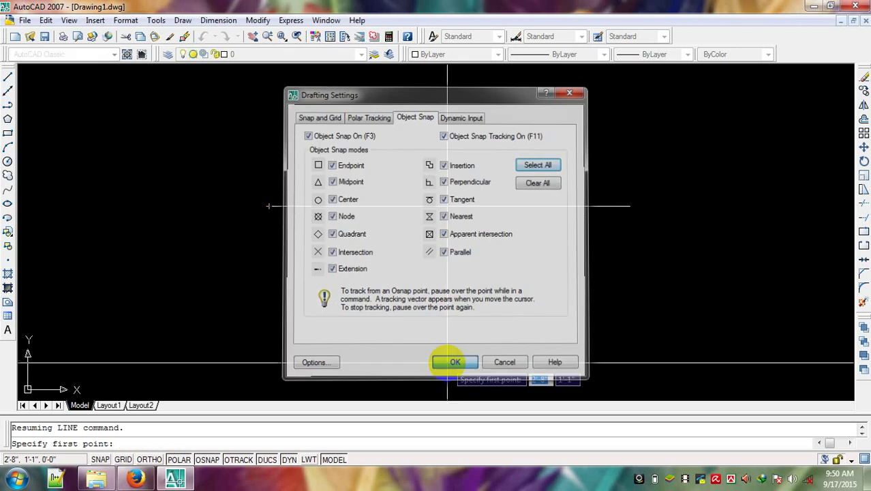
Step: Draw a vertical line upward from the horizontal line's midpoint to form an inverted T
left_click(8, 77)
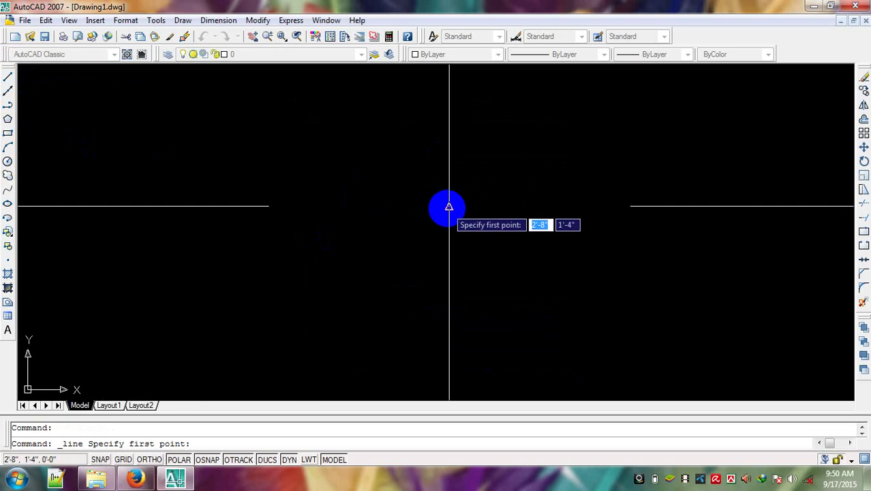
left_click(449, 206)
left_click(449, 83)
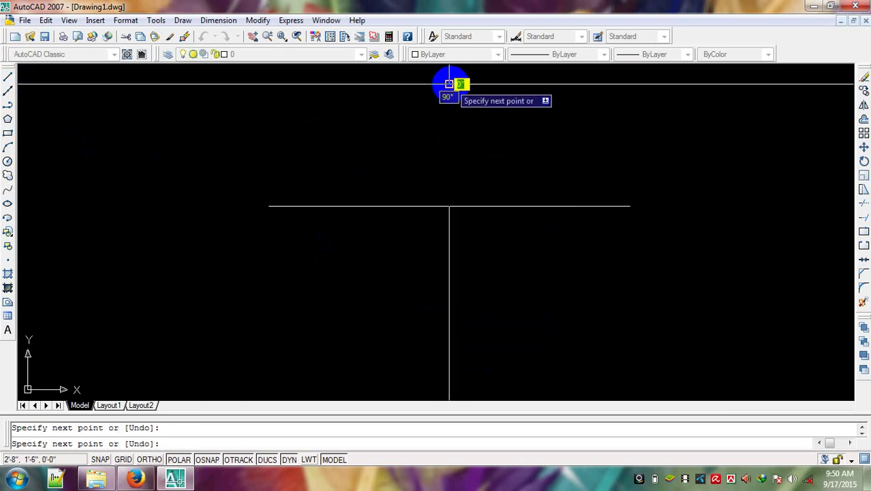
key("Escape")
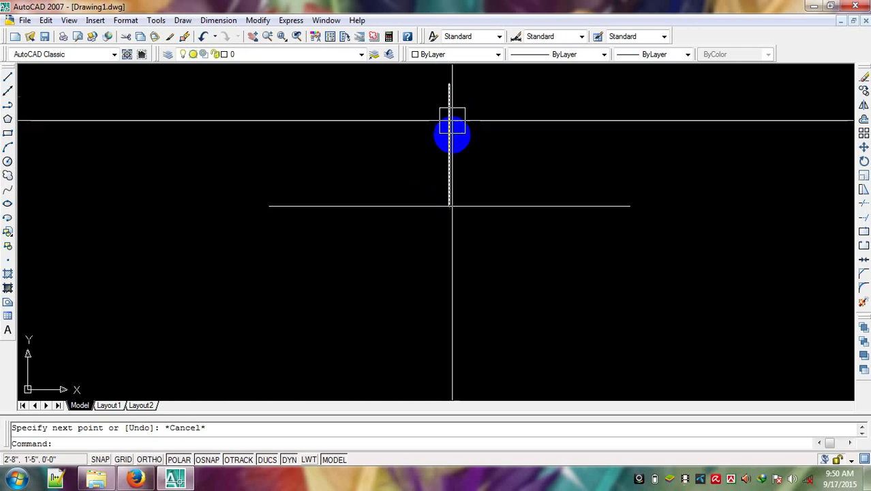
scroll(354, 193, "up", 3)
scroll(354, 193, "down", 5)
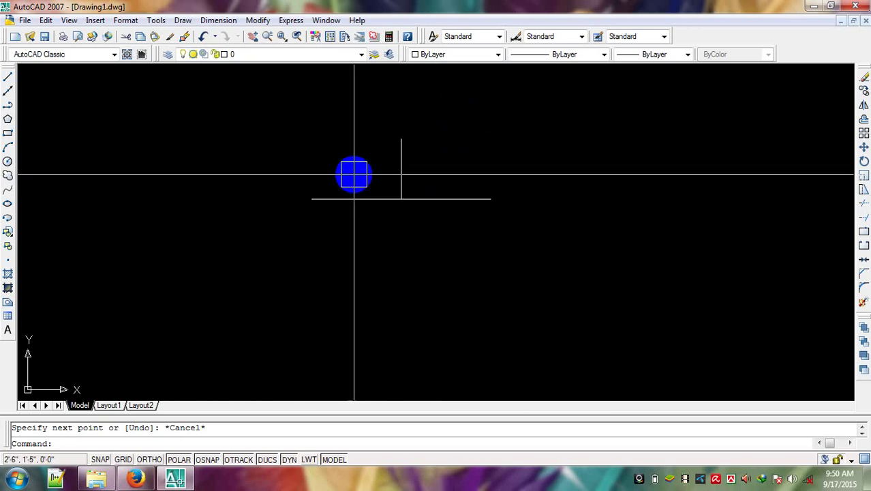